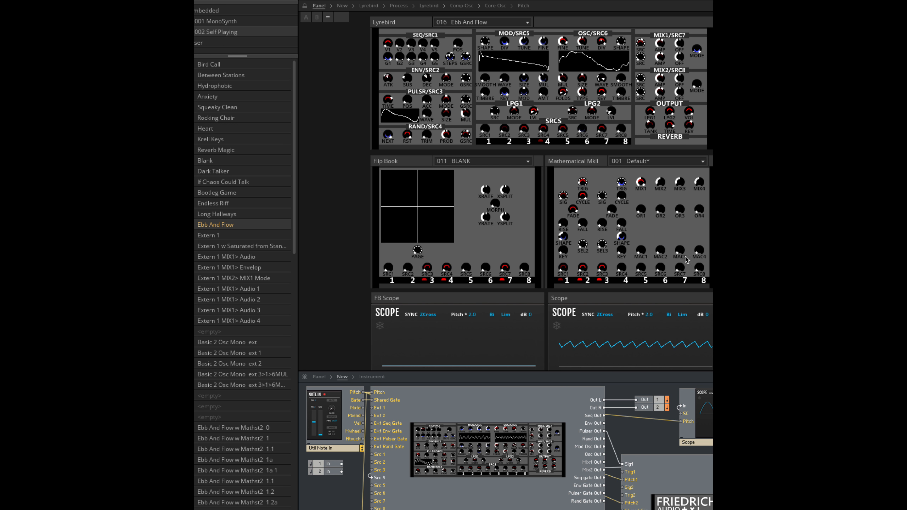
# Compare the snapshots Ebb And Flow w Mathst2 0, w Mathst2 1, the original Ebb And Flow and Ebb And Flow w Mathst2 1a
pyautogui.click(238, 428)
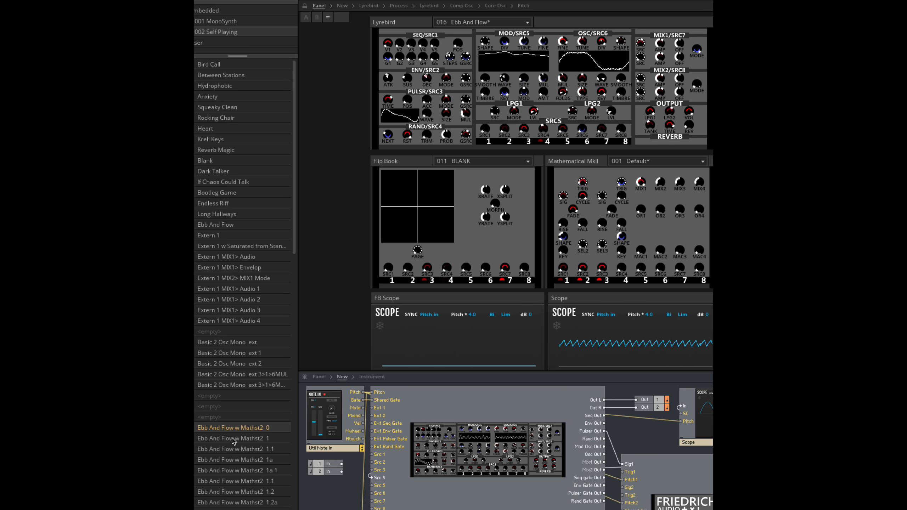
pyautogui.click(232, 439)
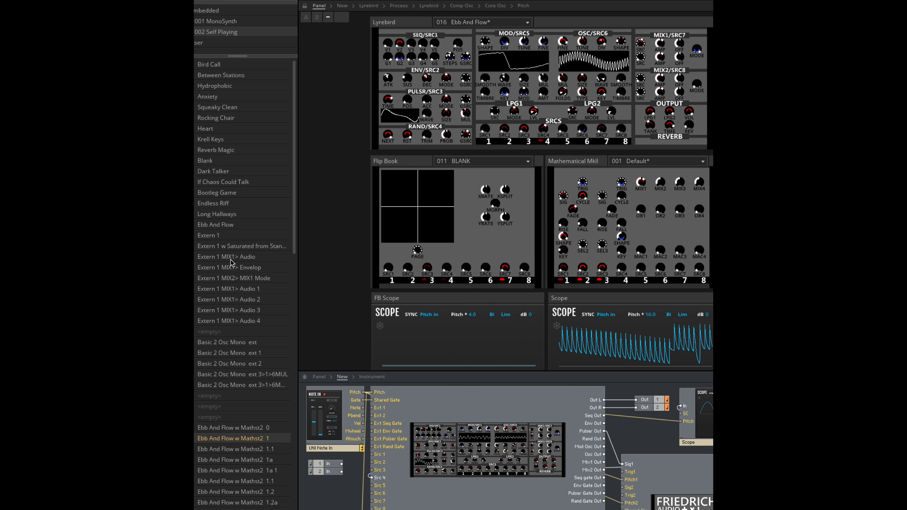
pyautogui.click(223, 226)
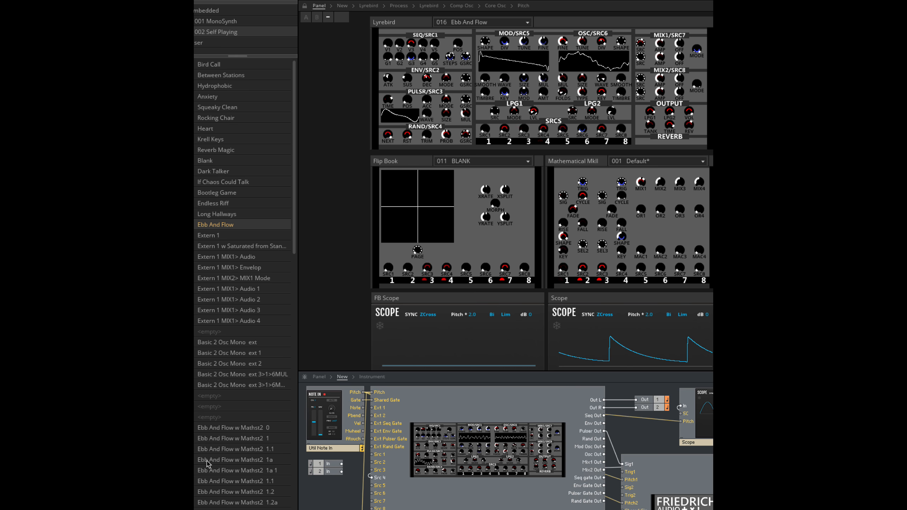
pyautogui.click(232, 460)
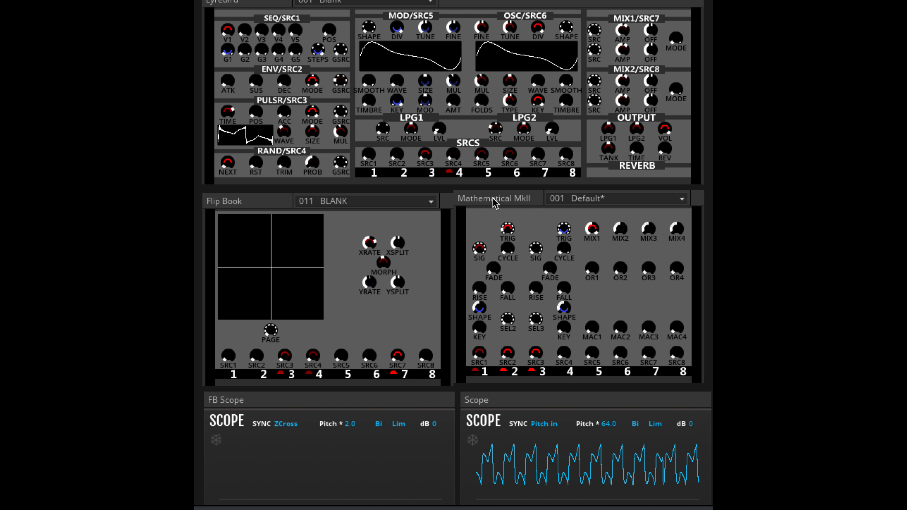
# Trace the wiring from the Mathematical MkII's Out1 to the Scope and the Lyrebird's Src 4 input, and locate the Lyrebird's SRC4 knob
pyautogui.moveTo(247, 200); pyautogui.dragTo(245, 199)
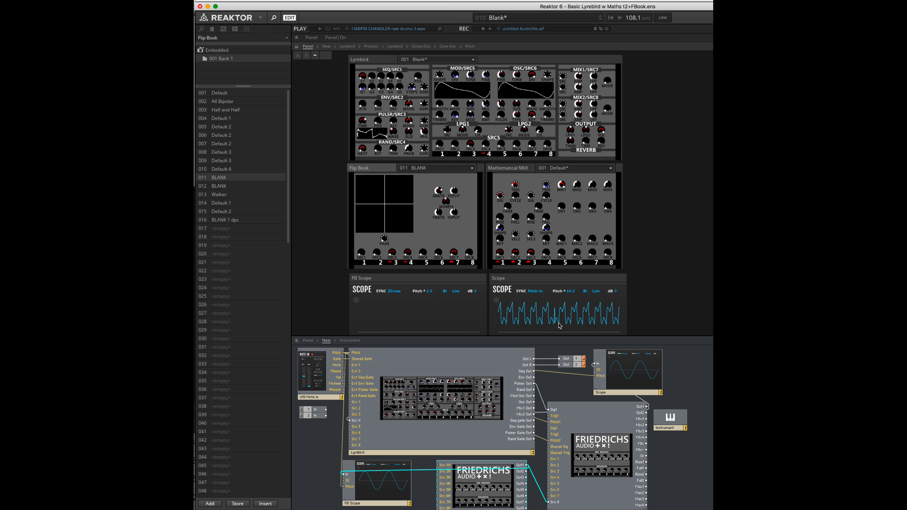
pyautogui.click(593, 411)
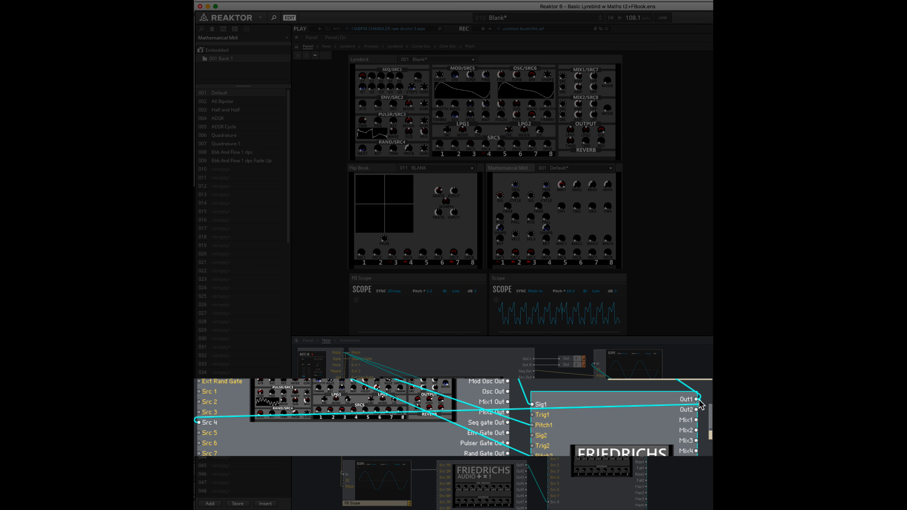
pyautogui.moveTo(700, 405); pyautogui.dragTo(700, 403)
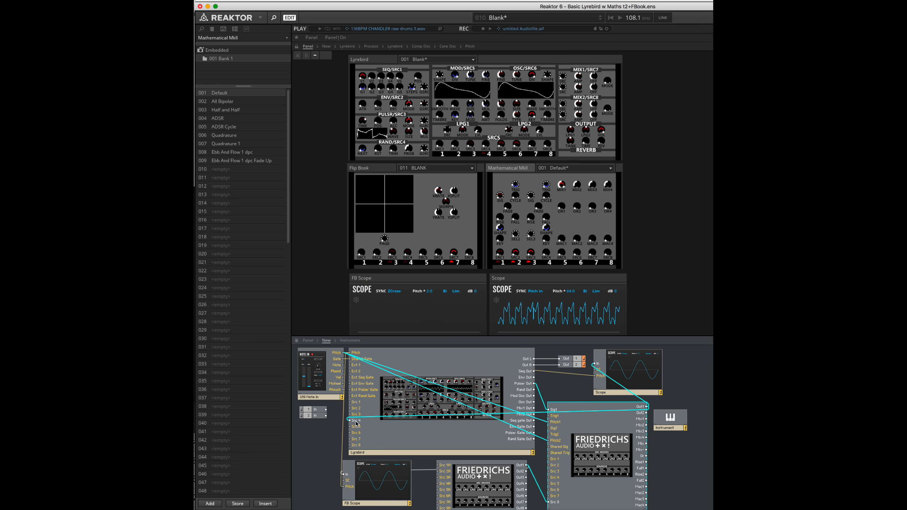
pyautogui.click(486, 145)
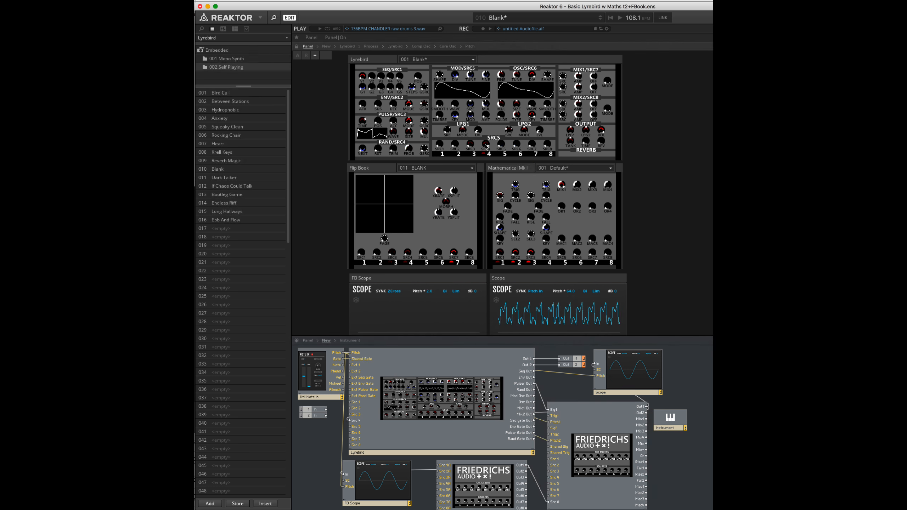
pyautogui.click(648, 410)
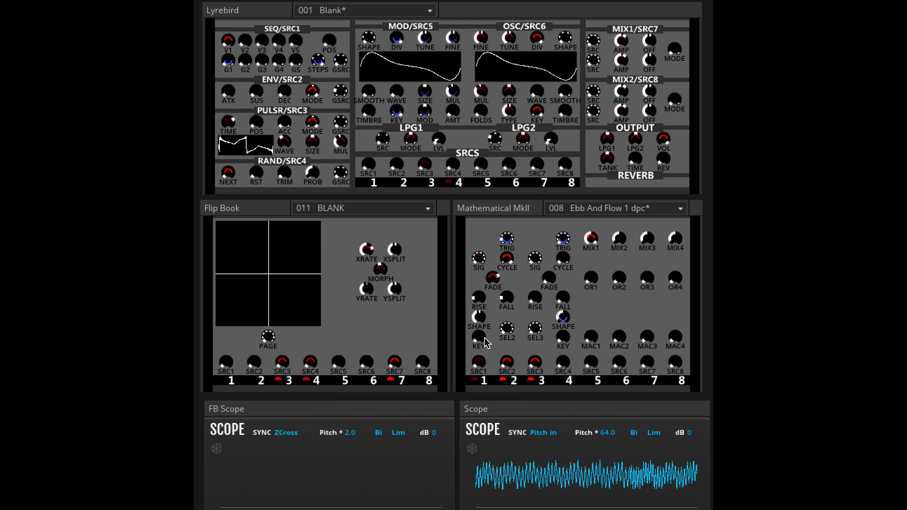
# Try KEY tracking on the Mathematical MkII's first channel, return it to zero and lower that channel's FALL
pyautogui.moveTo(484, 338); pyautogui.dragTo(484, 333)
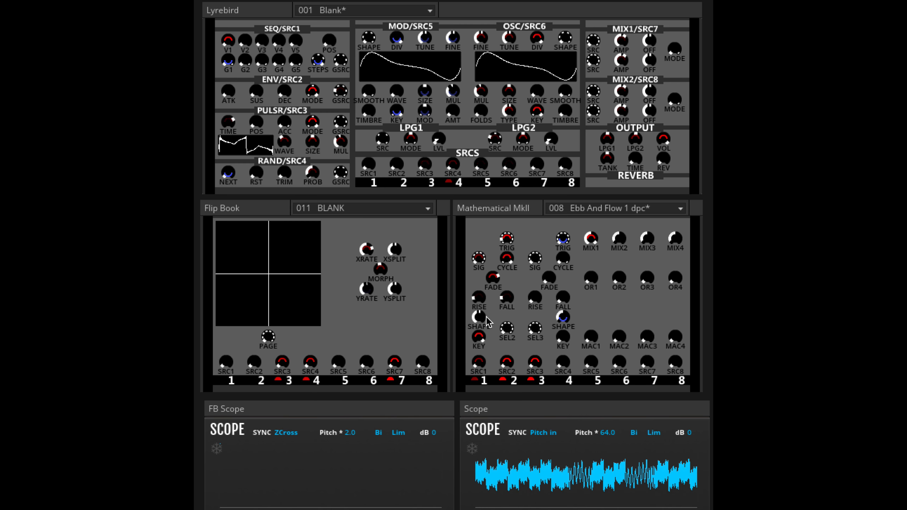
pyautogui.moveTo(481, 338); pyautogui.dragTo(481, 347)
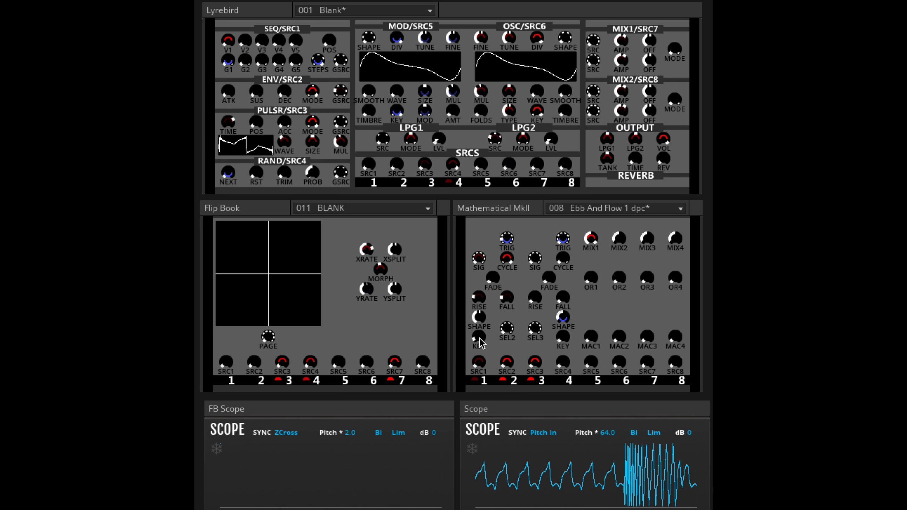
pyautogui.moveTo(504, 293); pyautogui.dragTo(515, 403)
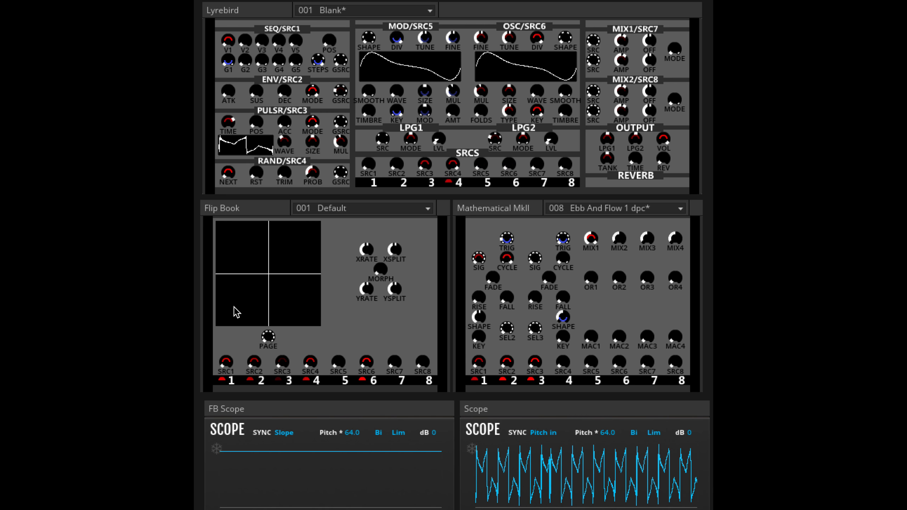
# Draw gestures on the Flip Book's XY pad, set its PAGE source to RISE1 and toggle source 1's modulation editing
pyautogui.moveTo(234, 307)
pyautogui.mouseDown()
pyautogui.moveTo(297, 307)
pyautogui.moveTo(205, 308)
pyautogui.moveTo(323, 307)
pyautogui.moveTo(251, 312)
pyautogui.moveTo(248, 325)
pyautogui.mouseUp()
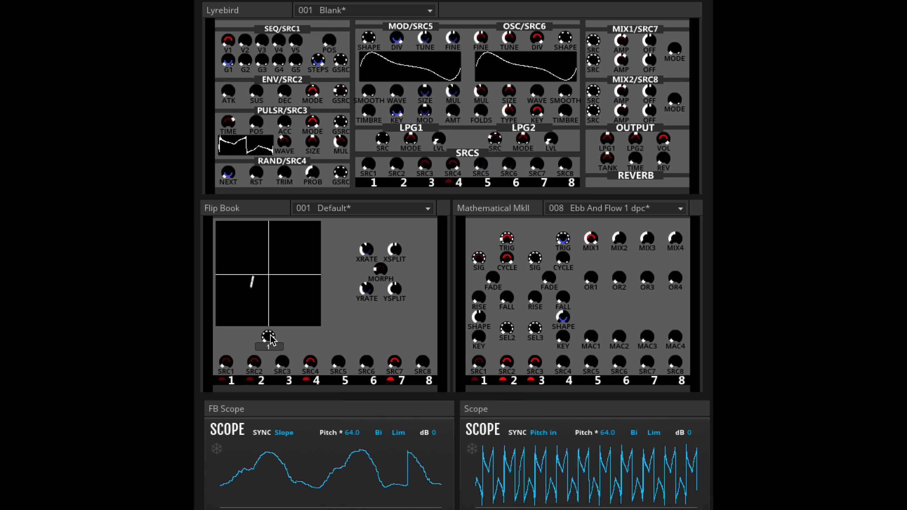
pyautogui.moveTo(273, 305); pyautogui.dragTo(272, 275)
pyautogui.moveTo(275, 243)
pyautogui.mouseDown()
pyautogui.moveTo(279, 285)
pyautogui.moveTo(281, 234)
pyautogui.mouseUp()
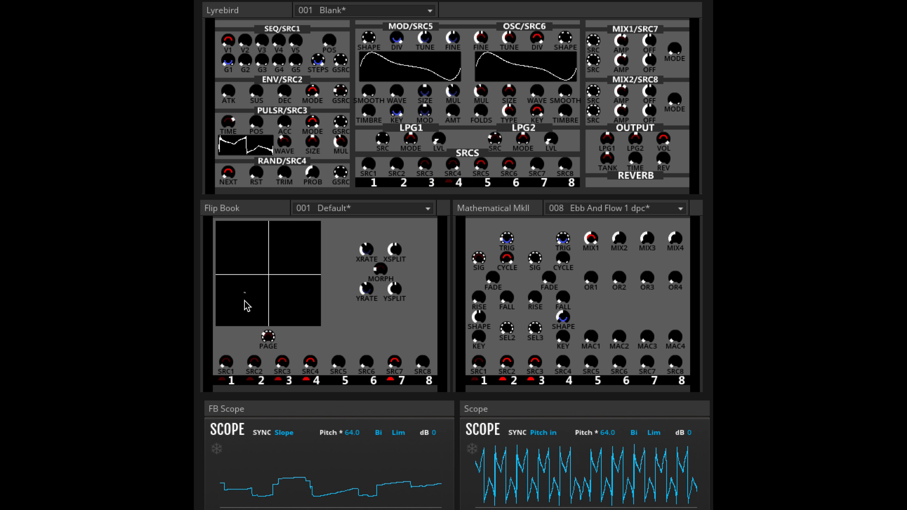
pyautogui.moveTo(268, 337); pyautogui.dragTo(274, 261)
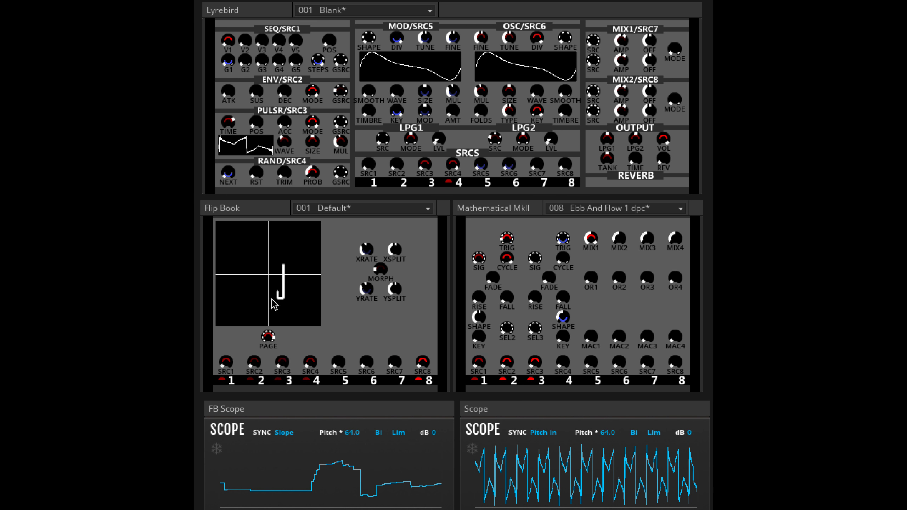
pyautogui.moveTo(267, 337)
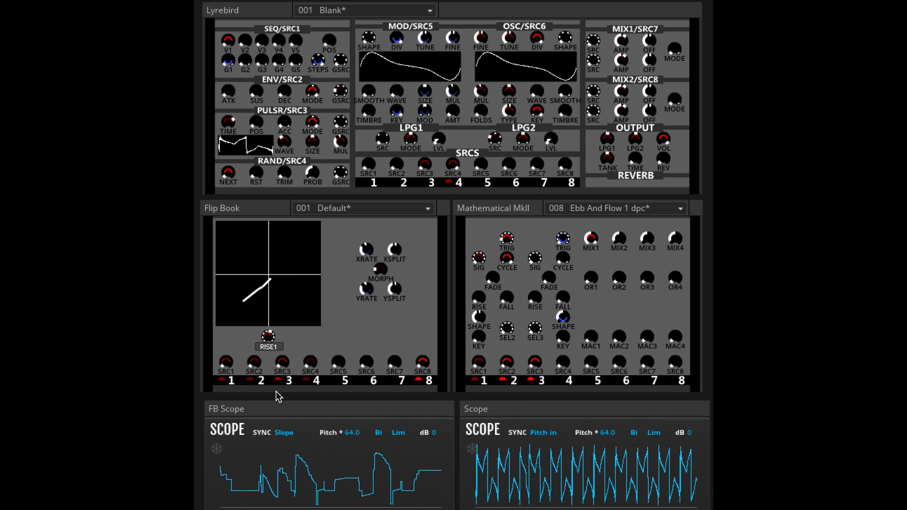
pyautogui.moveTo(281, 339); pyautogui.dragTo(293, 308)
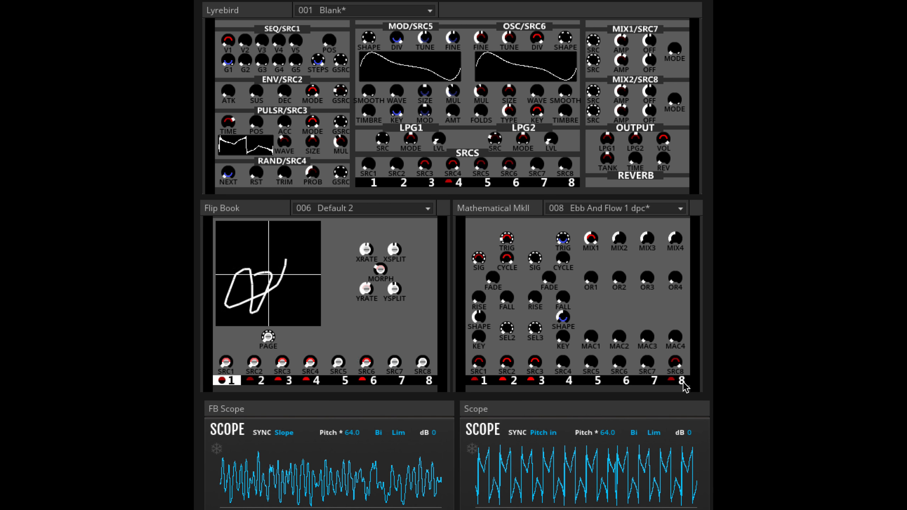
pyautogui.click(228, 380)
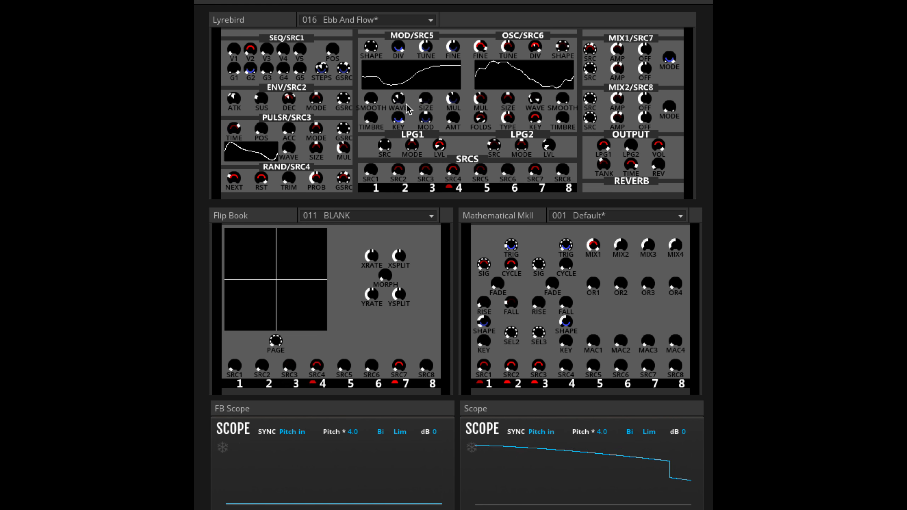
# Select source 4 for modulation editing in the Lyrebird and adjust FALL and RISE on the Mathematical MkII's first channel
pyautogui.click(454, 188)
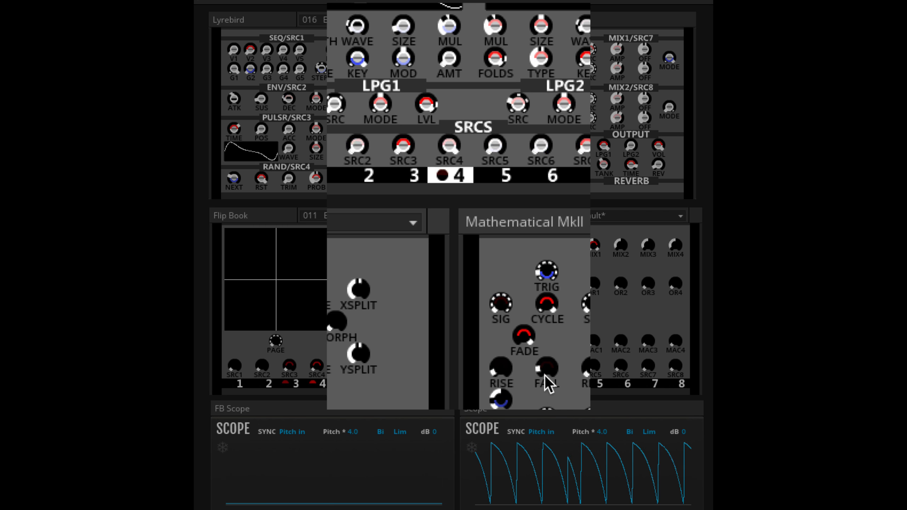
pyautogui.moveTo(503, 371); pyautogui.dragTo(514, 353)
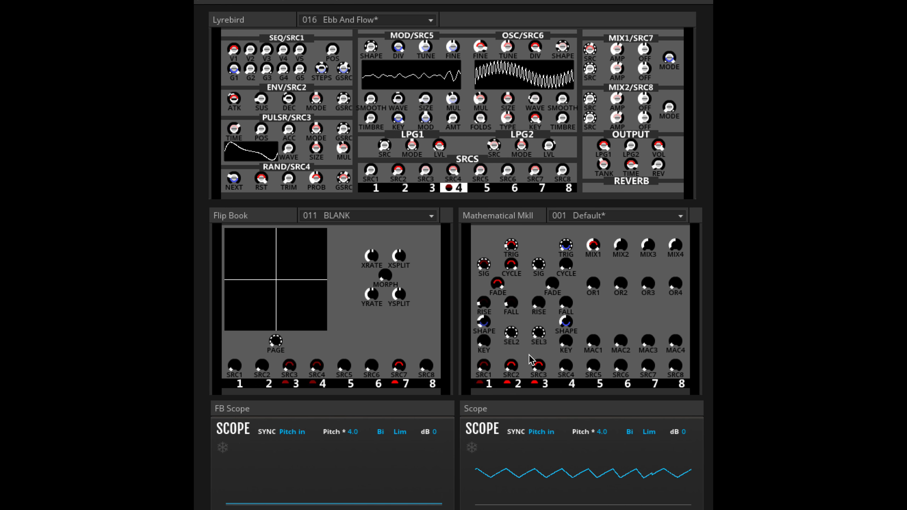
pyautogui.moveTo(486, 309); pyautogui.dragTo(494, 338)
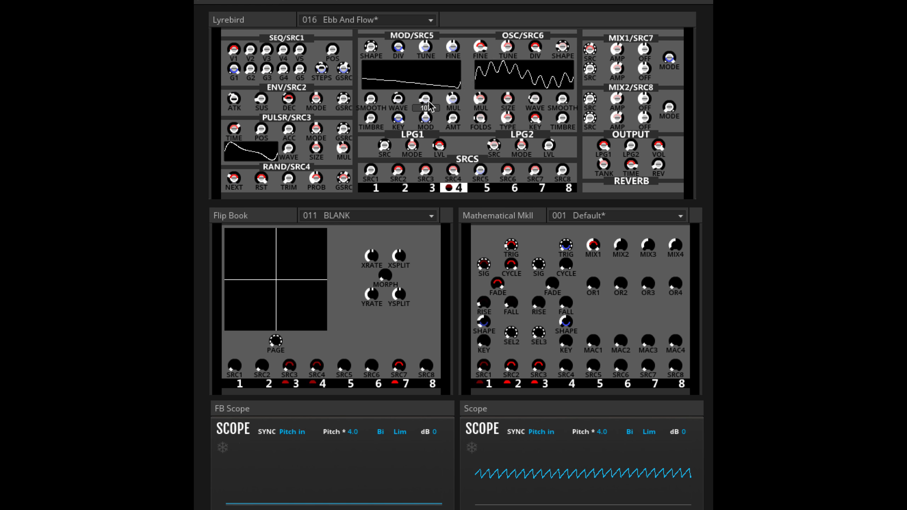
# Adjust source 4's modulation of the SIZE, MUL and TUNE controls in the Lyrebird's MOD/SRC5 section
pyautogui.moveTo(426, 98); pyautogui.dragTo(473, 153)
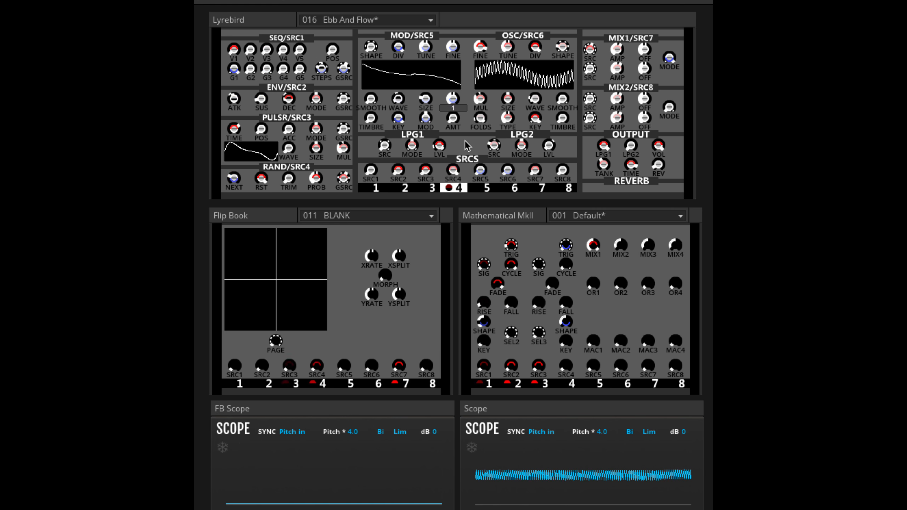
pyautogui.moveTo(466, 96); pyautogui.dragTo(478, 191)
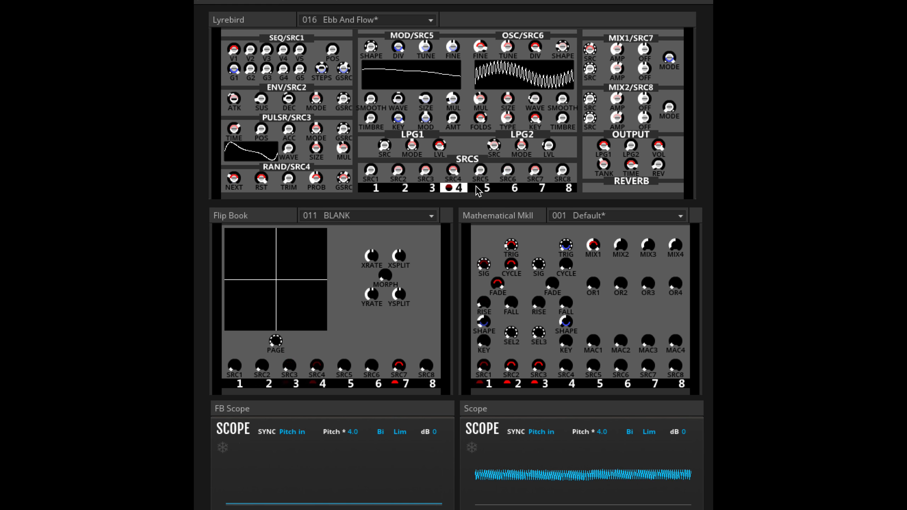
pyautogui.moveTo(425, 100); pyautogui.dragTo(424, 104)
pyautogui.moveTo(430, 45); pyautogui.dragTo(444, 94)
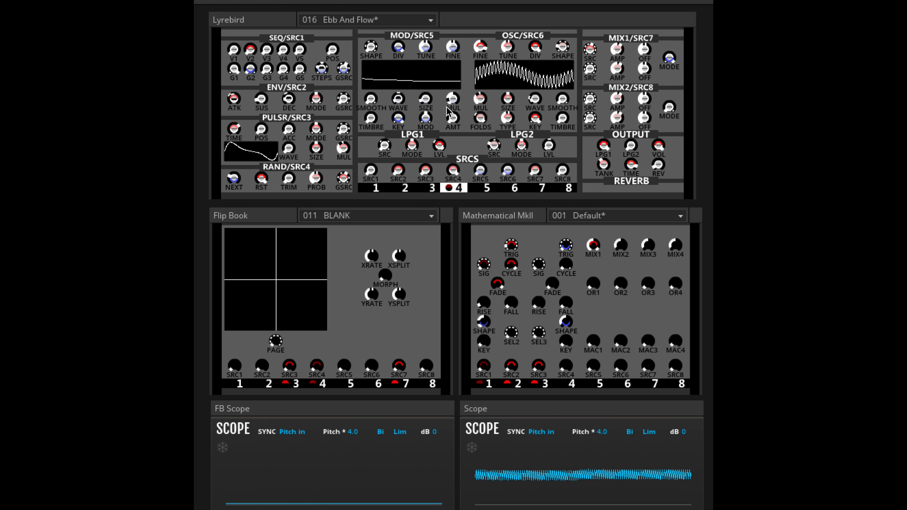
pyautogui.moveTo(427, 52); pyautogui.dragTo(429, 14)
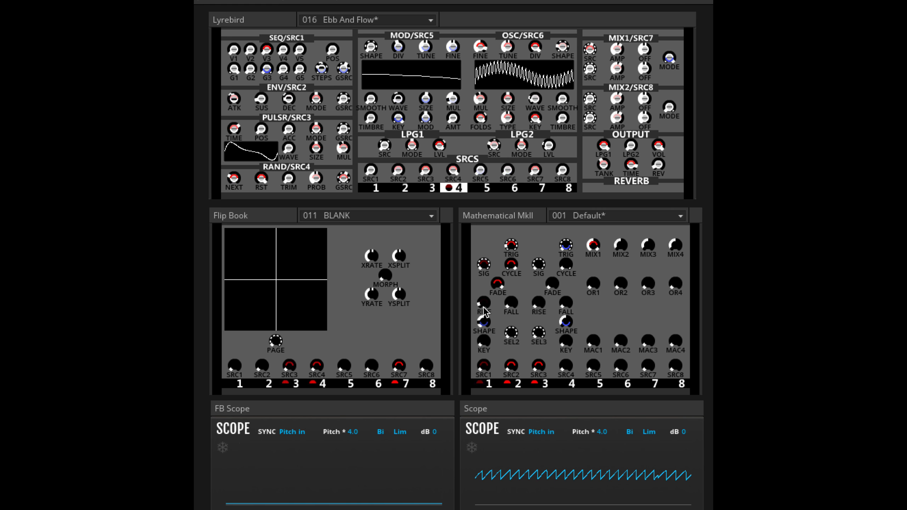
# Draw a gesture on the Flip Book's XY pad and select source 2 for modulation editing in the Mathematical MkII
pyautogui.moveTo(508, 271); pyautogui.dragTo(508, 236)
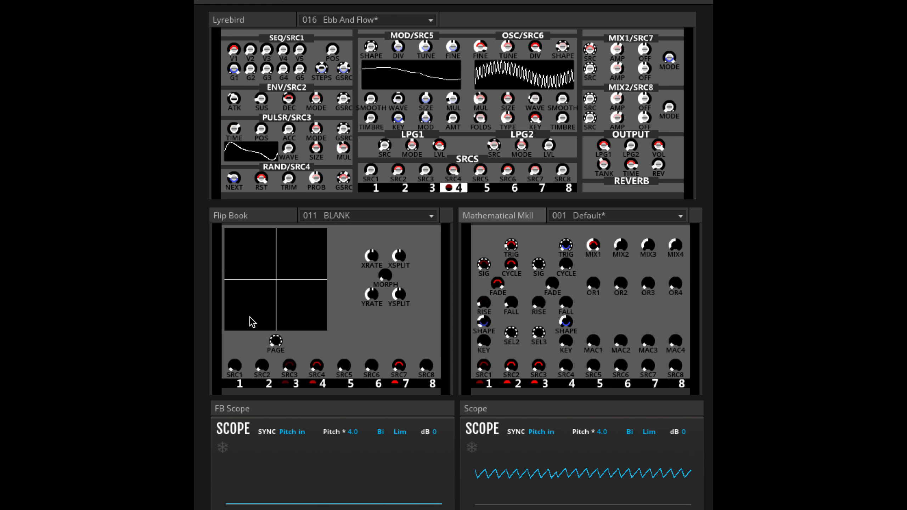
pyautogui.moveTo(245, 318); pyautogui.dragTo(302, 205)
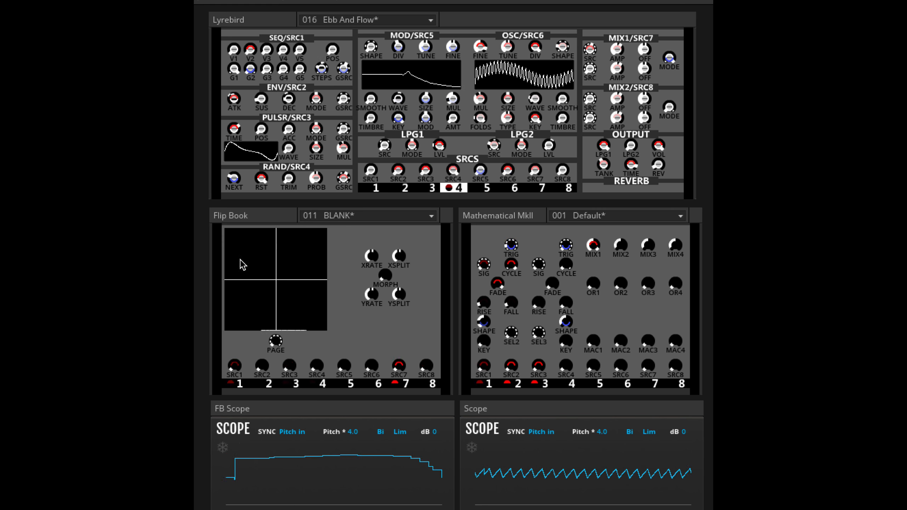
pyautogui.click(506, 382)
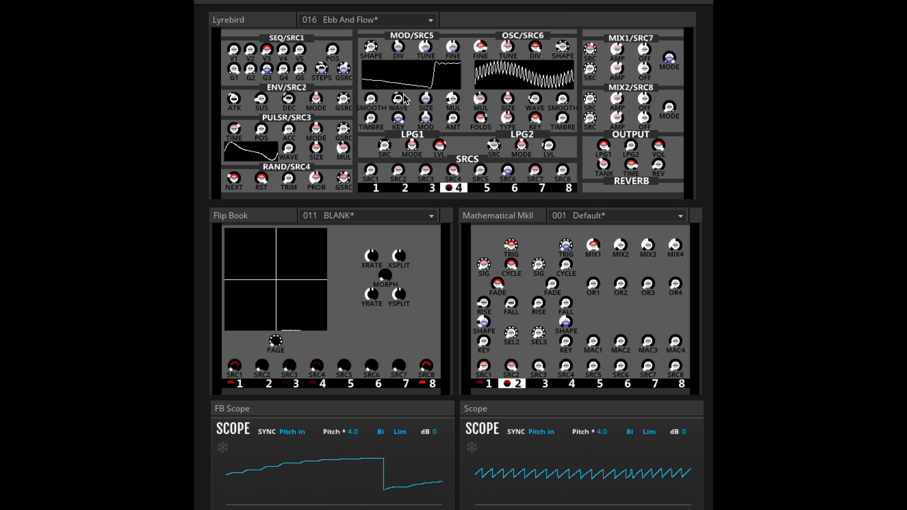
# Adjust source 4's modulation of DIV, MUL and SIZE in the Lyrebird's MOD/SRC5 section, then toggle source 4's modulation editing
pyautogui.moveTo(399, 45)
pyautogui.moveTo(399, 46); pyautogui.dragTo(418, 47)
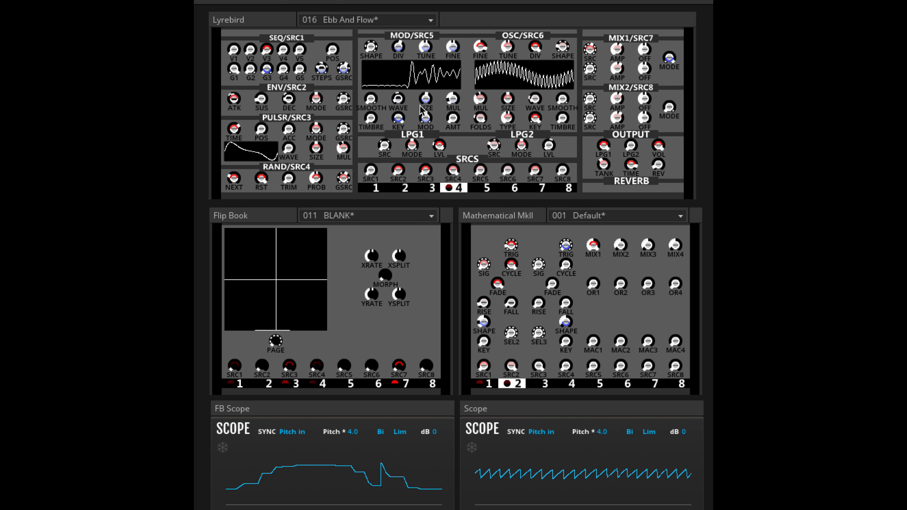
pyautogui.moveTo(451, 99)
pyautogui.moveTo(451, 99); pyautogui.dragTo(488, 240)
pyautogui.moveTo(428, 105); pyautogui.dragTo(428, 143)
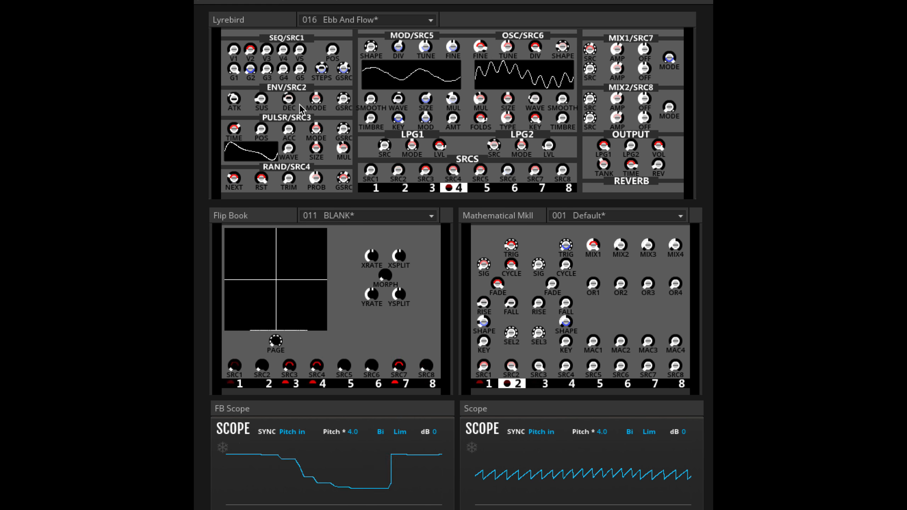
pyautogui.click(451, 188)
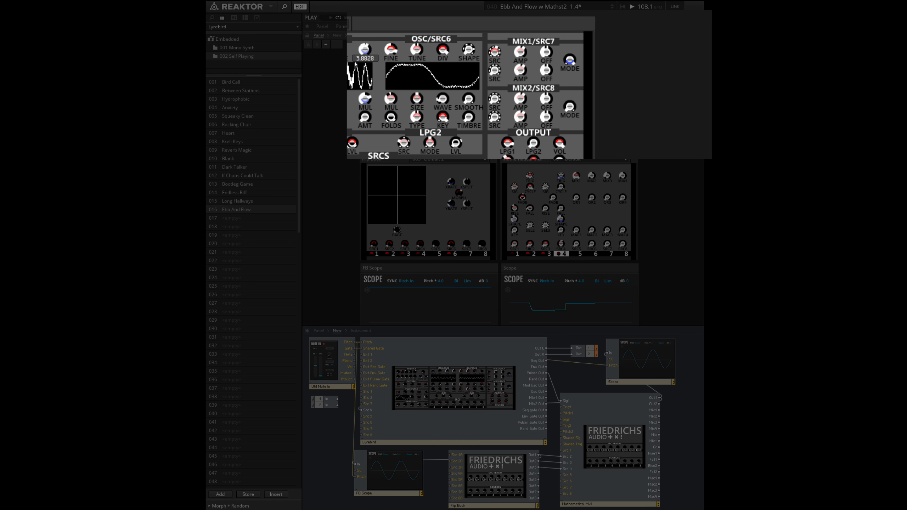
# Sweep the FINE control of the Lyrebird's MOD/SRC5 section and bring the Instrument panel with the MOD SIZE and OSC SIZE faders beside it
pyautogui.moveTo(365, 49); pyautogui.dragTo(364, 53)
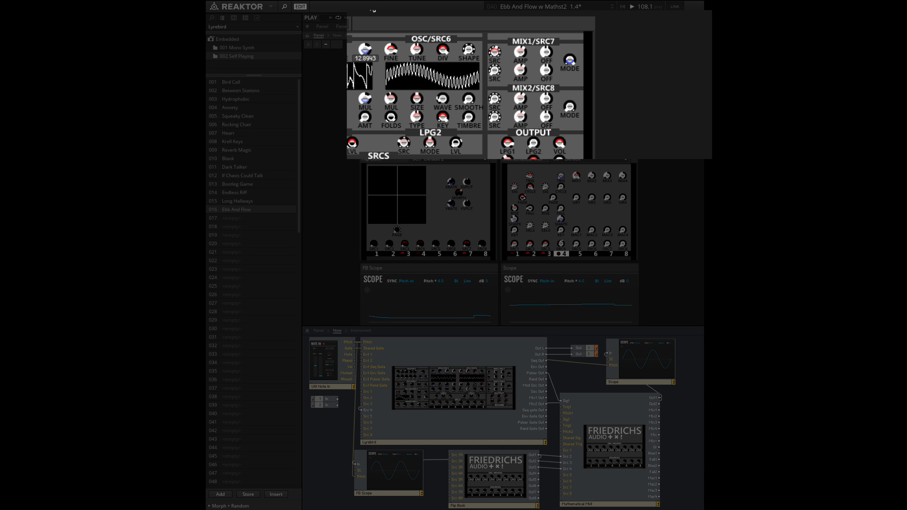
pyautogui.moveTo(373, 11); pyautogui.dragTo(374, 21)
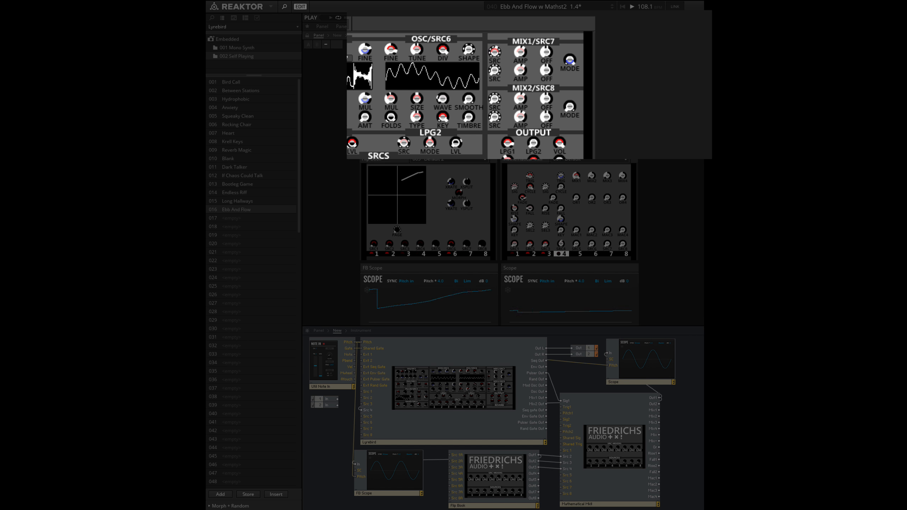
pyautogui.moveTo(366, 51)
pyautogui.moveTo(369, 82); pyautogui.dragTo(369, 40)
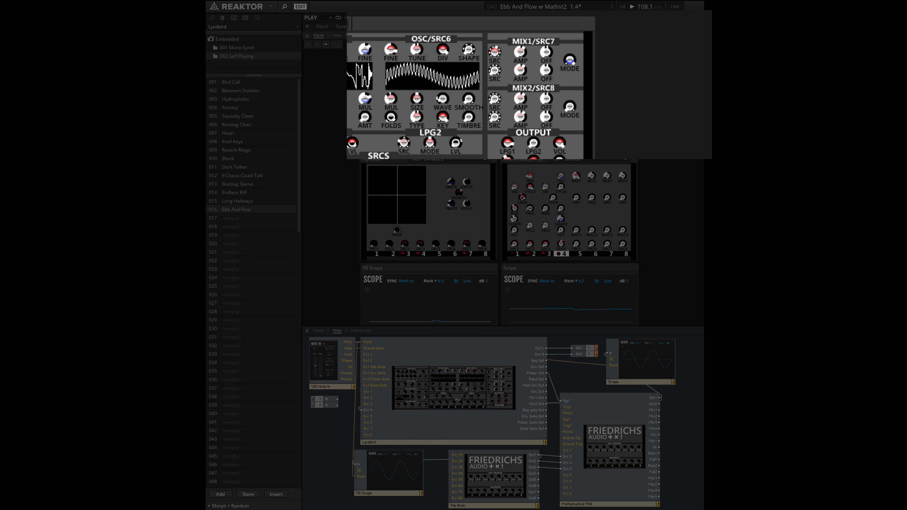
pyautogui.moveTo(829, 35); pyautogui.dragTo(707, 29)
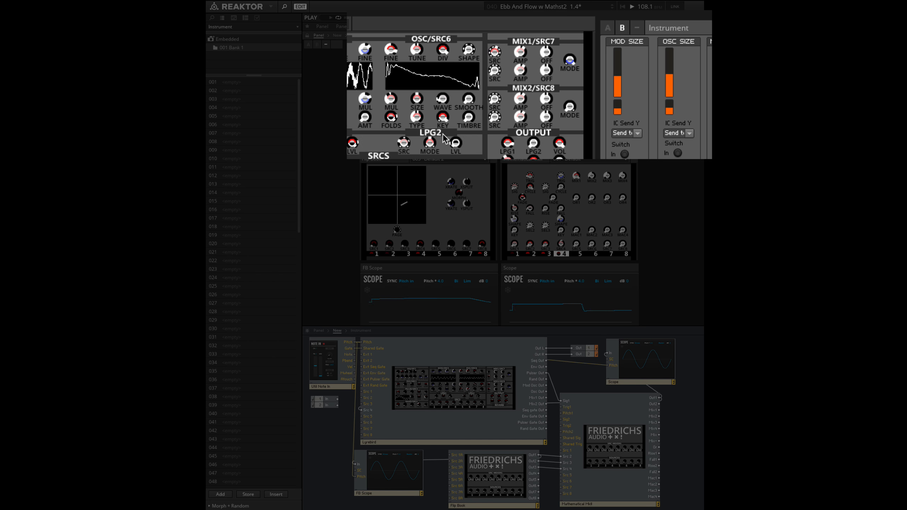
# Examine which Lyrebird parameter the MOD SIZE fader's IC Send targets, without changing the assignment
pyautogui.click(636, 134)
pyautogui.moveTo(636, 133)
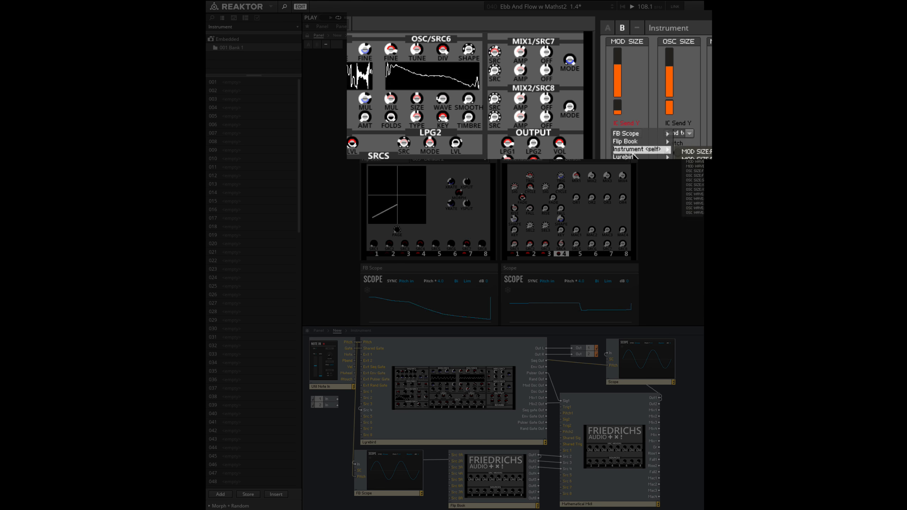
pyautogui.moveTo(633, 157)
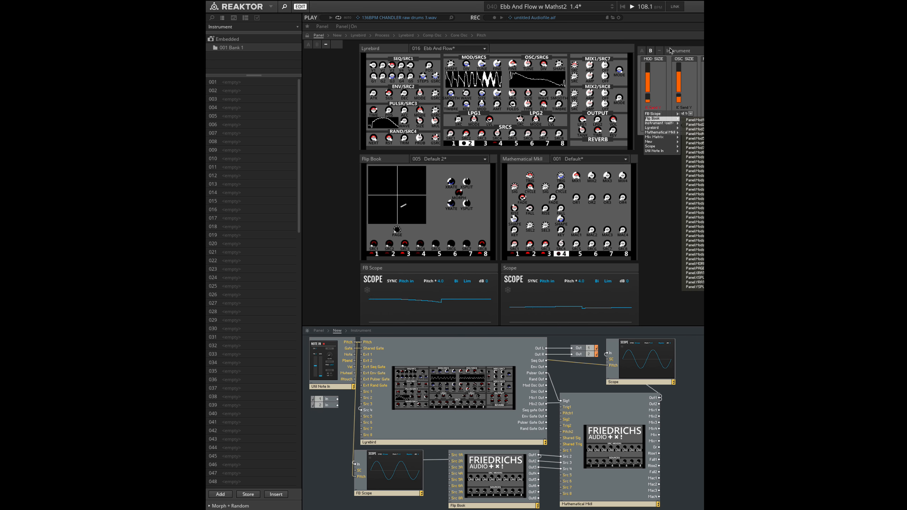
pyautogui.click(690, 50)
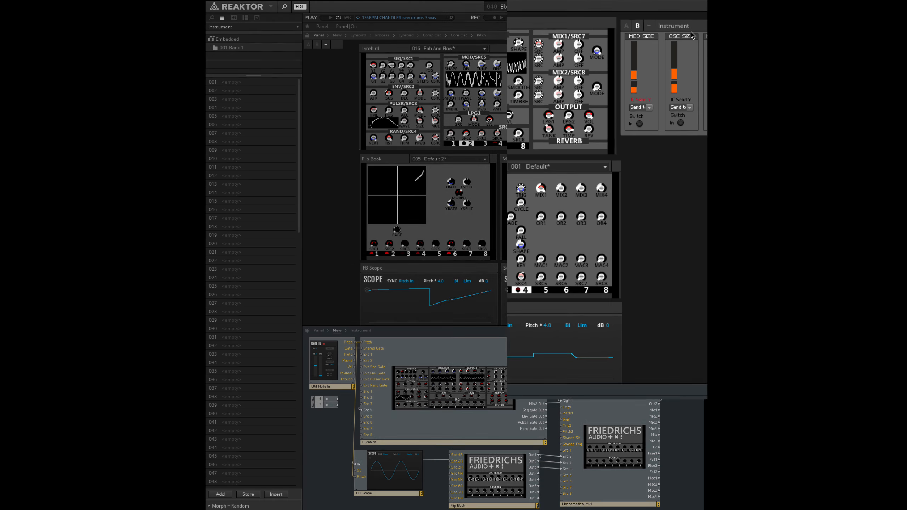
pyautogui.moveTo(676, 50); pyautogui.dragTo(593, 35)
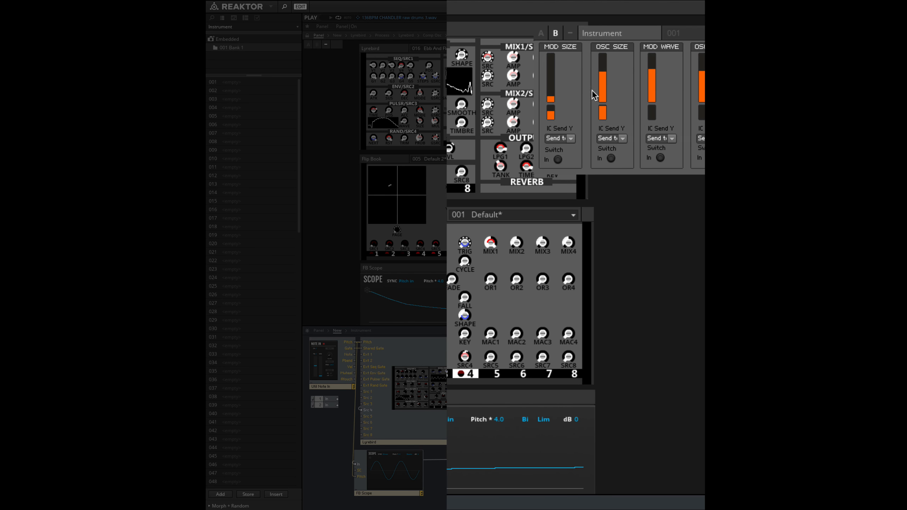
pyautogui.click(571, 140)
pyautogui.moveTo(570, 163)
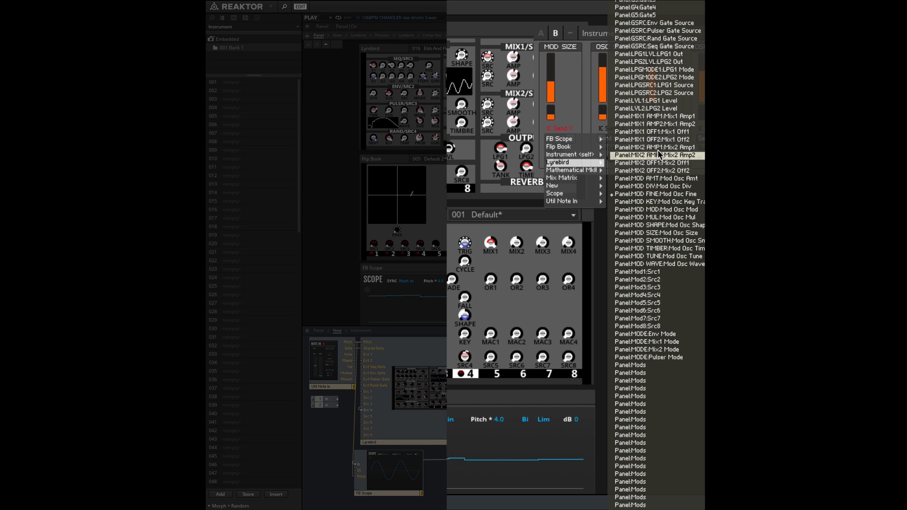
pyautogui.scroll(-10, 655, 406)
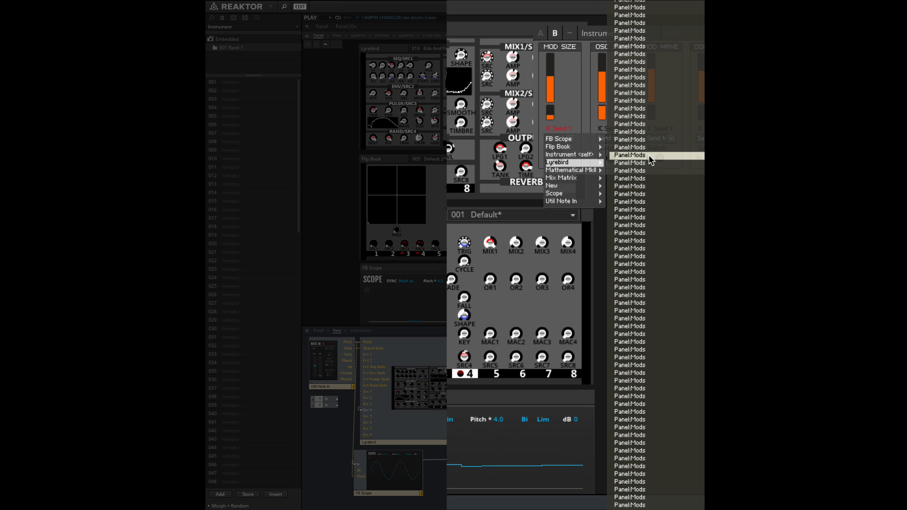
pyautogui.scroll(-3, 656, 407)
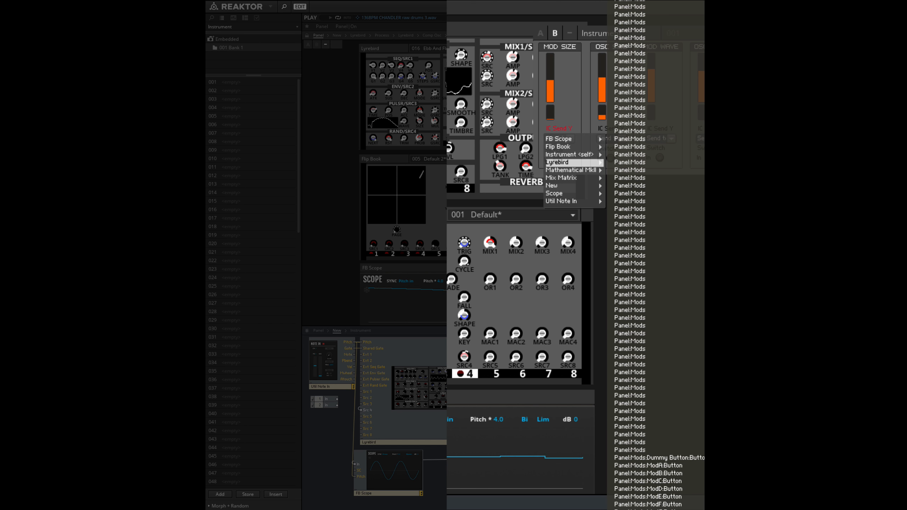
pyautogui.scroll(3, 670, 279)
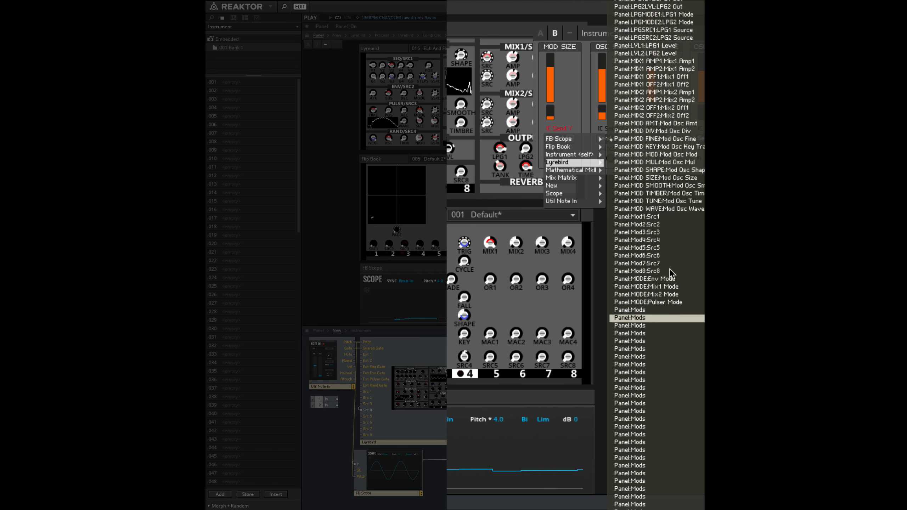
pyautogui.scroll(3, 671, 270)
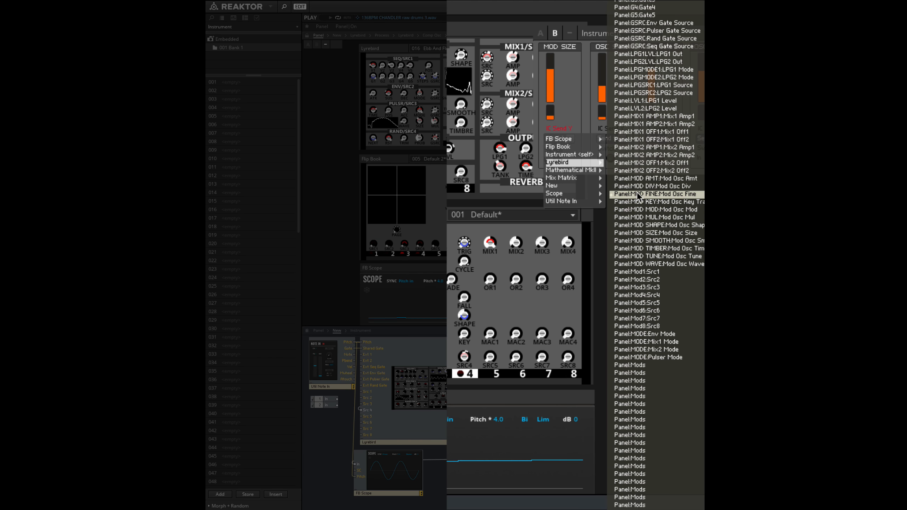
pyautogui.click(570, 61)
pyautogui.moveTo(622, 34); pyautogui.dragTo(683, 31)
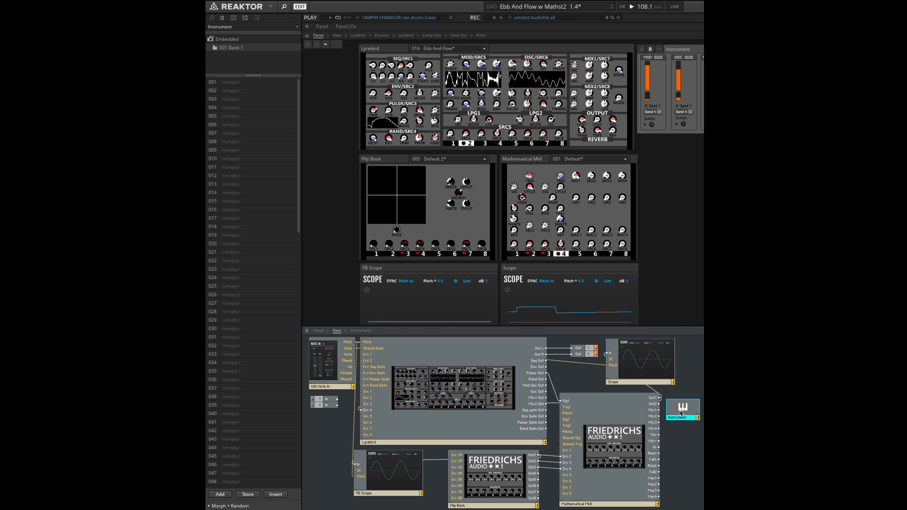
# Rename the MOD SIZE macro inside the Instrument to MOD FINE and return to the main structure
pyautogui.doubleClick(680, 414)
pyautogui.click(552, 347)
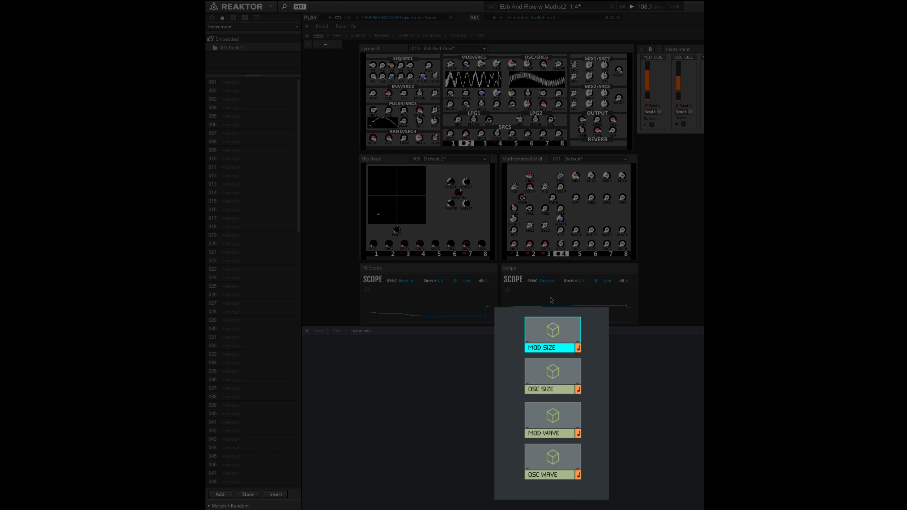
pyautogui.doubleClick(553, 348)
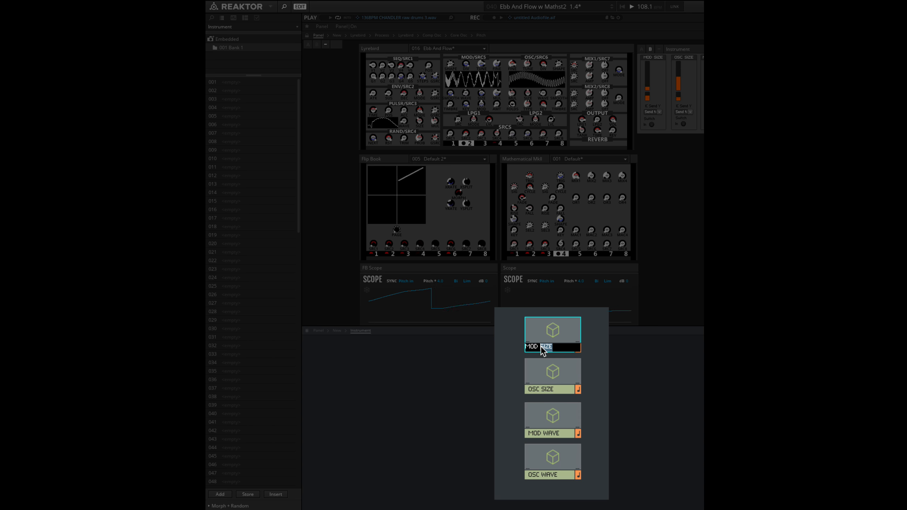
pyautogui.write('FINE')
pyautogui.press('Return')
pyautogui.doubleClick(511, 361)
# Switch on the MOD FINE control in the Instrument panel and lower its fader slightly
pyautogui.click(652, 124)
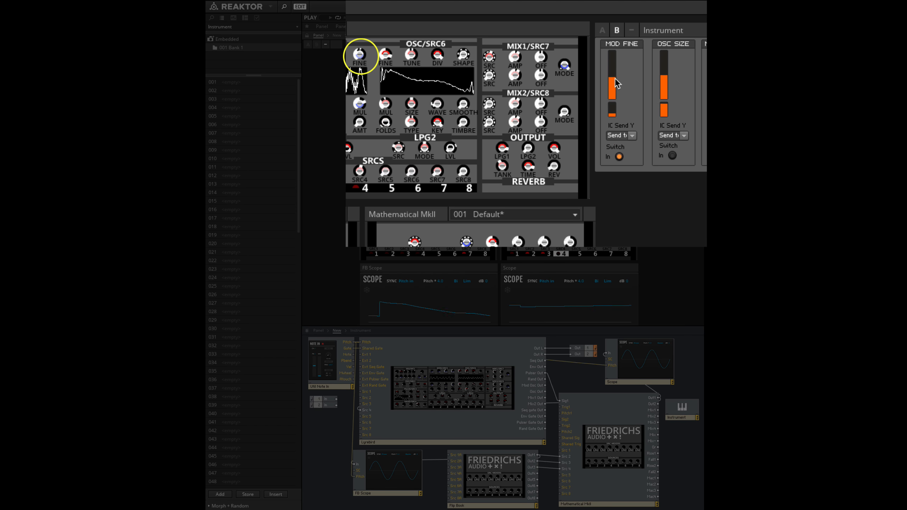
pyautogui.moveTo(617, 79)
pyautogui.mouseDown()
pyautogui.moveTo(619, 54)
pyautogui.moveTo(624, 89)
pyautogui.mouseUp()
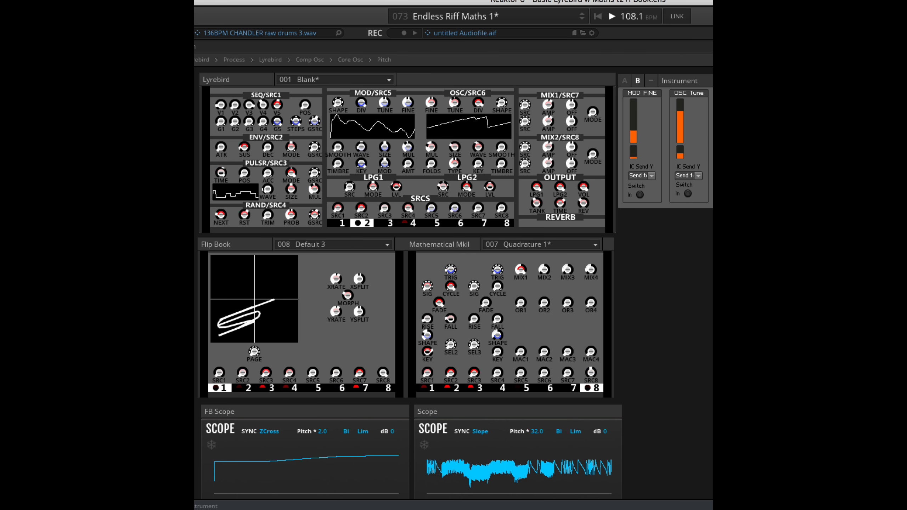
# Load the Endless Riff Maths 1.01 snapshot and adjust the first channel's KEY control in the Mathematical MkII
pyautogui.press('Down')
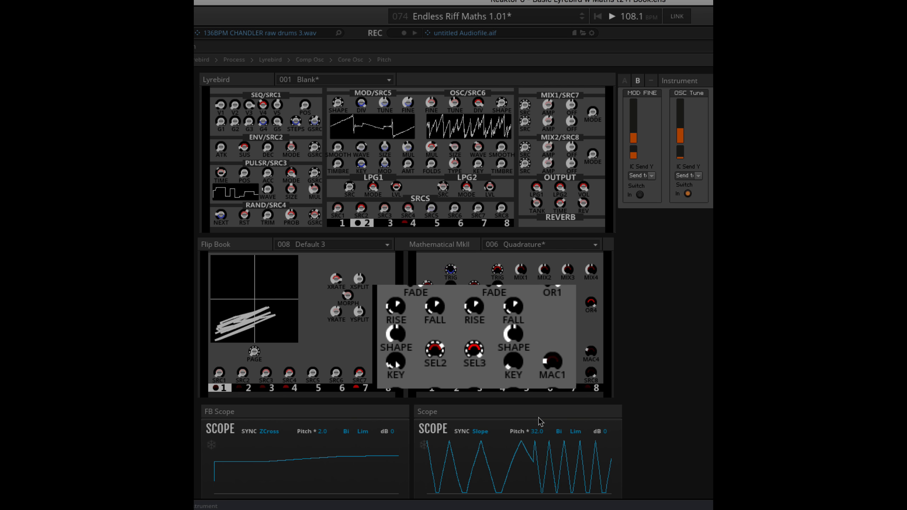
pyautogui.moveTo(399, 336); pyautogui.dragTo(414, 384)
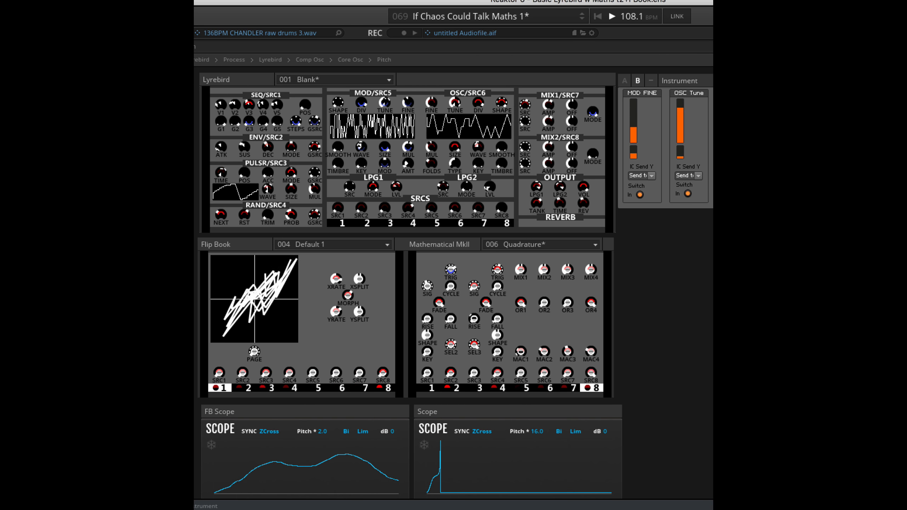
# Load the If Chaos Could Talk Maths 2 snapshot and raise MAC1 in the Mathematical MkII
pyautogui.press('Down')
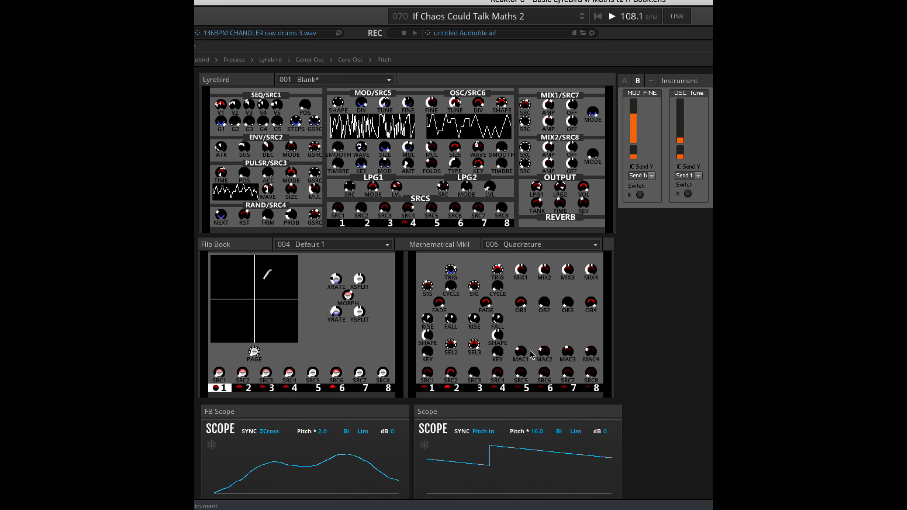
pyautogui.click(517, 352)
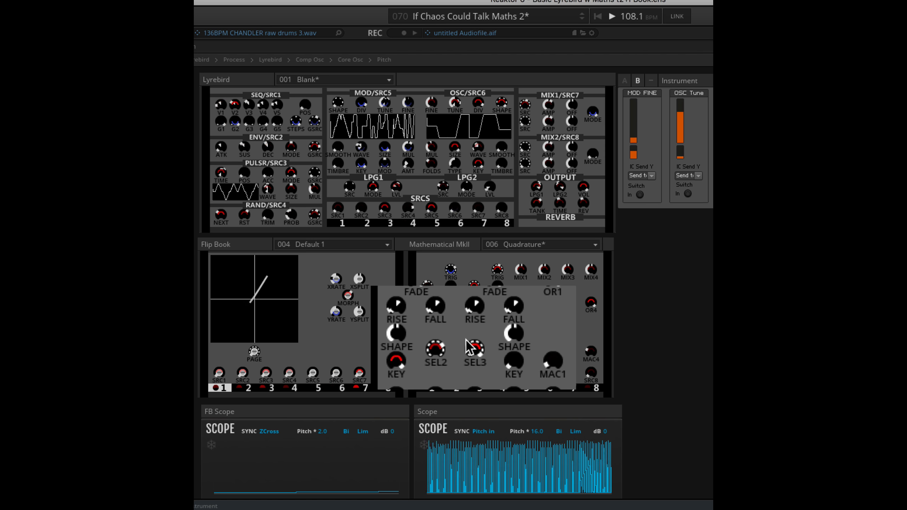
pyautogui.moveTo(553, 370); pyautogui.dragTo(551, 298)
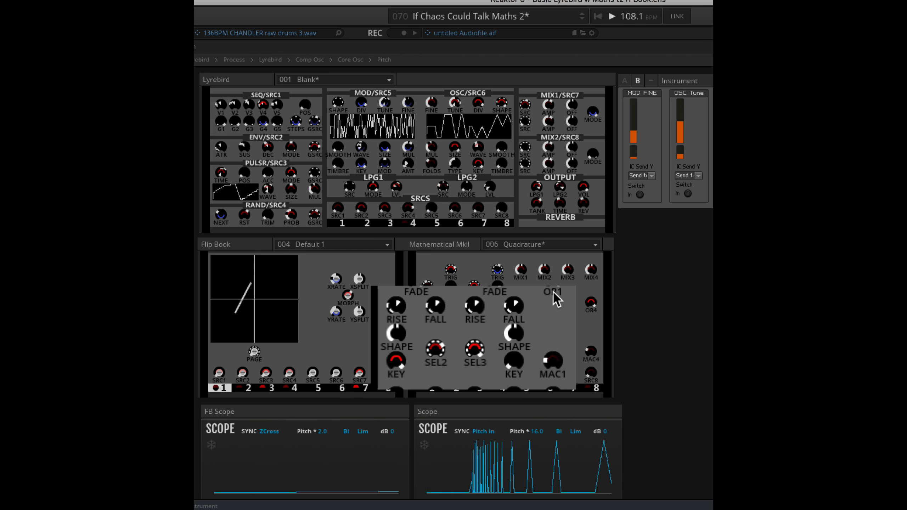